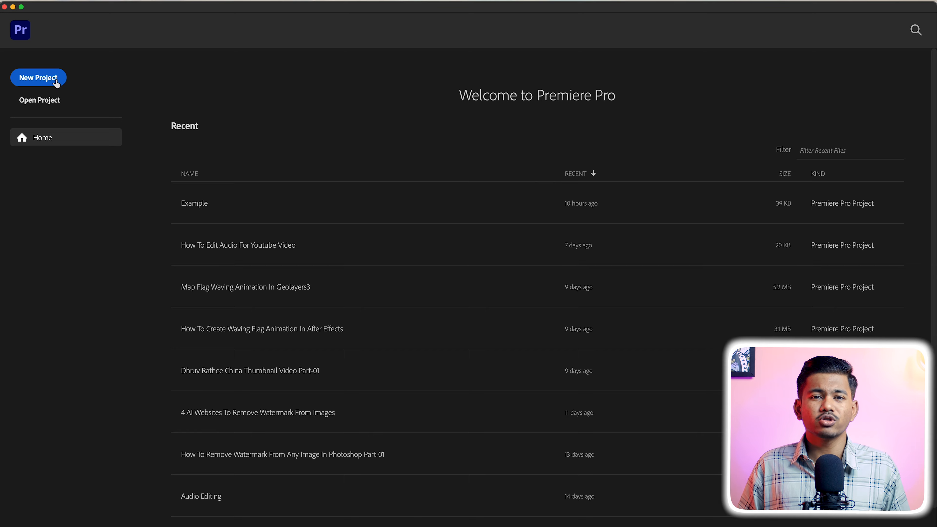
Step: Create a new project named "Abhiandniyu Stock Video Animation"
click(48, 100)
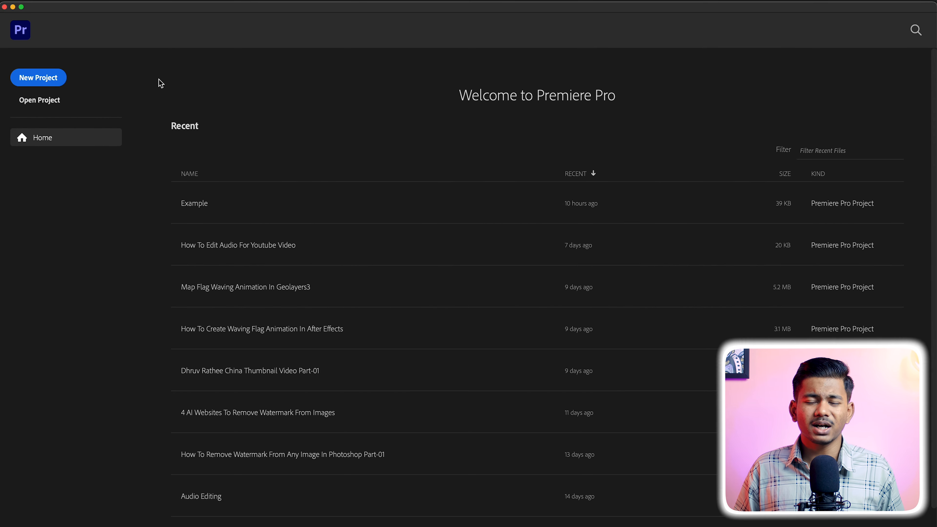
click(39, 78)
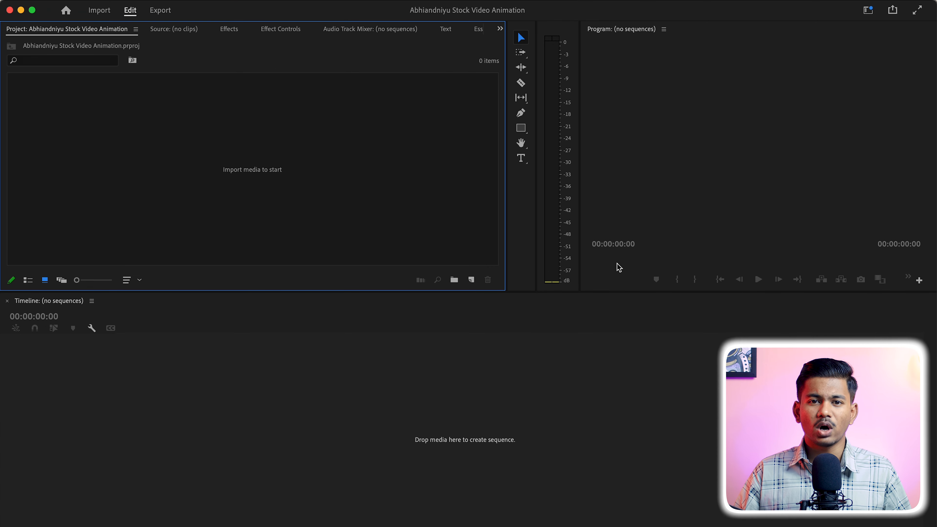
Step: Switch to the workspace with Essential Graphics and return to the original workspace layout
click(868, 10)
click(788, 99)
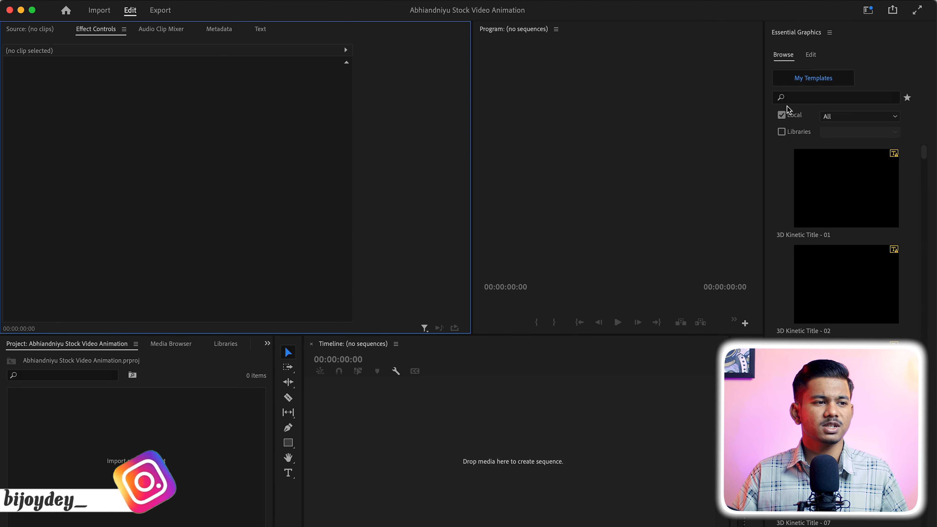
click(871, 12)
click(800, 226)
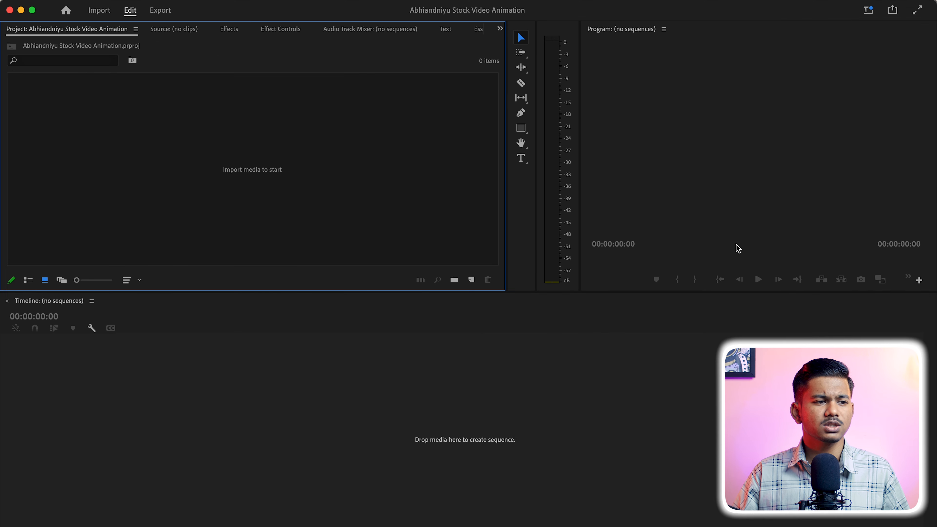
Step: Import the video files 1.MP4 and 2.mp4 from the Stock Videos folder into the project
double_click(334, 180)
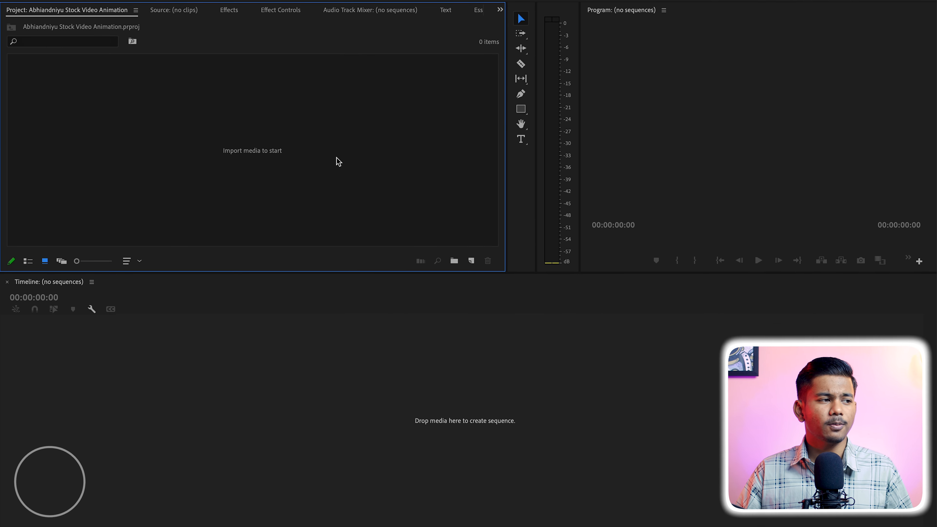
drag(321, 217, 334, 174)
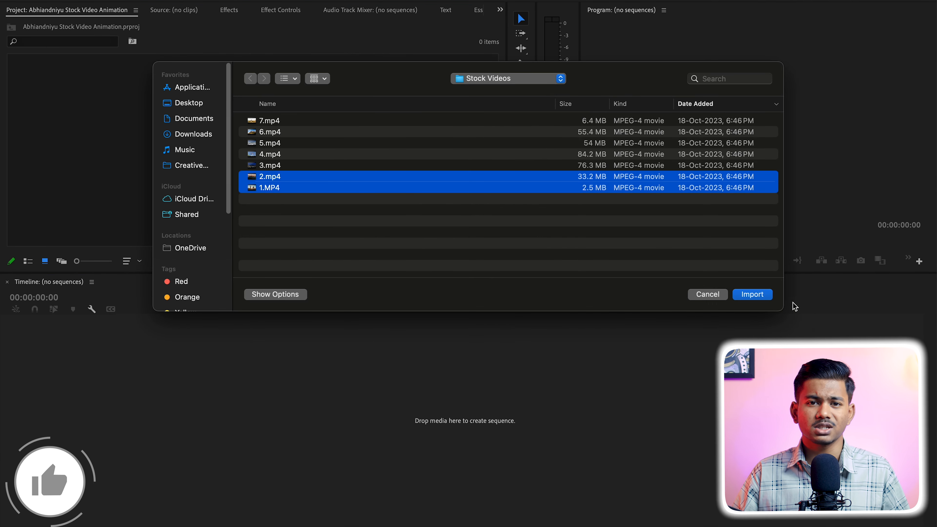
click(751, 294)
click(270, 159)
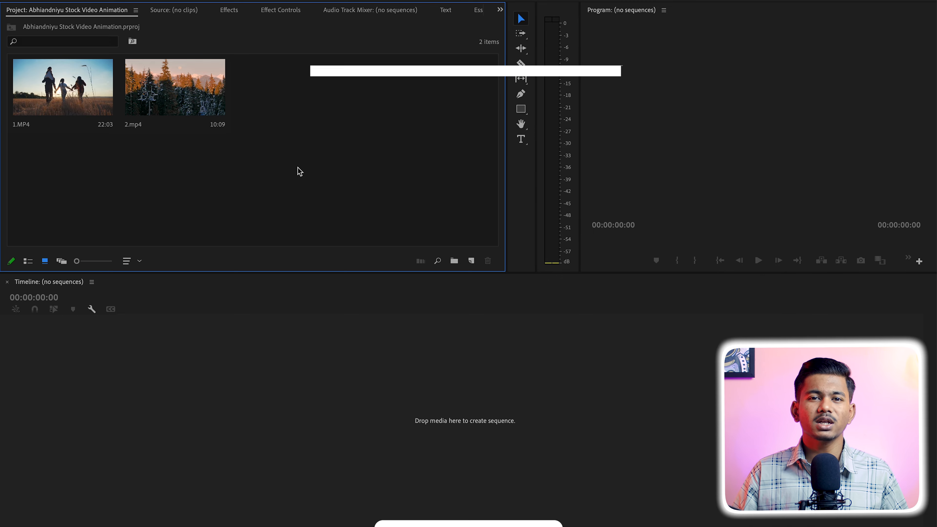
Step: Create a 1920x1080, 25 fps sequence named "Abhiandniyu Stock Video Animation" and place 1.MP4 at the start of V1, keeping the existing sequence settings
key(ctrl+n)
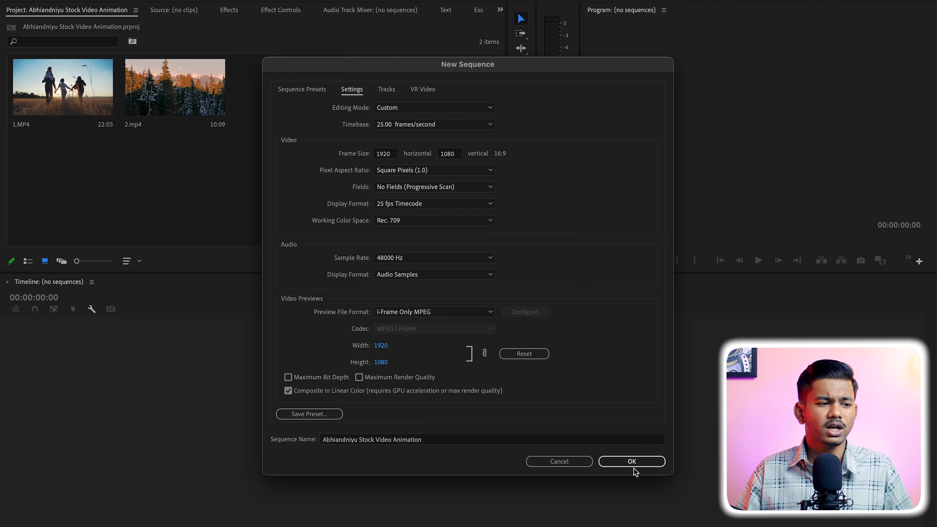
click(622, 464)
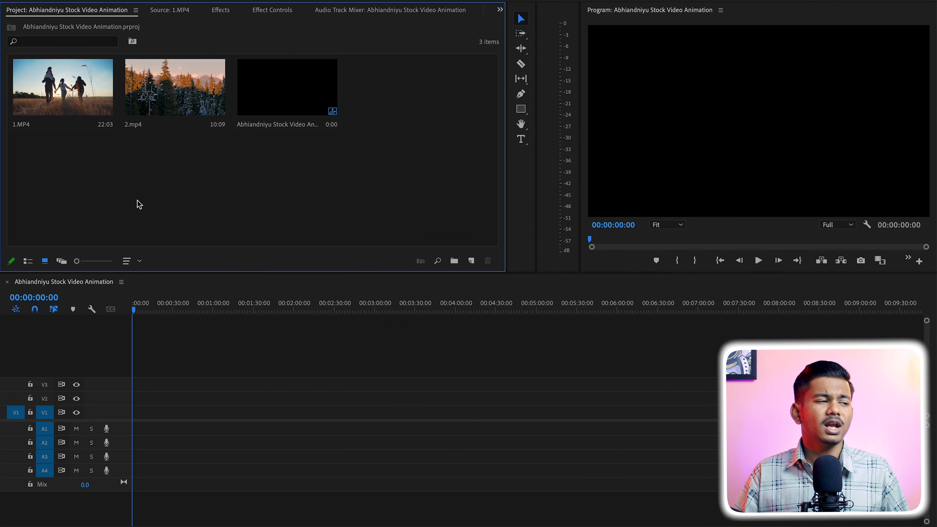
double_click(55, 89)
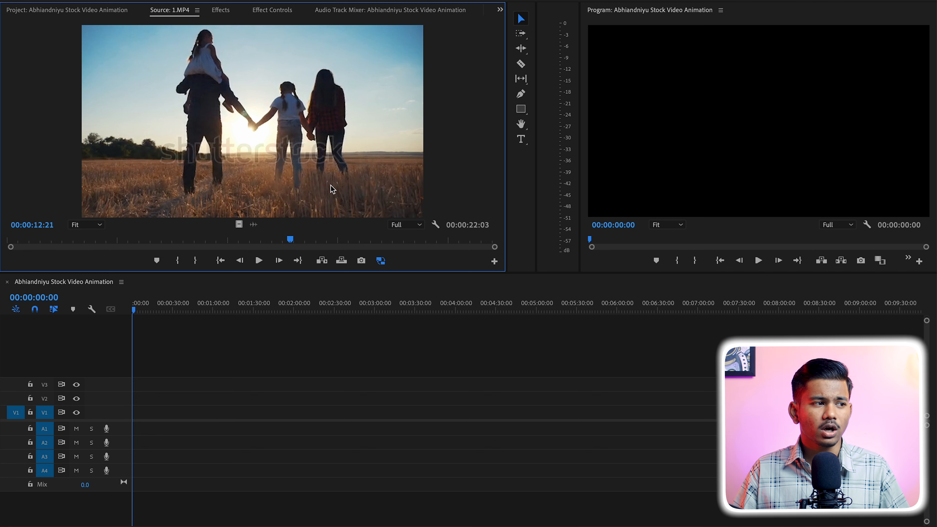
drag(239, 224, 138, 412)
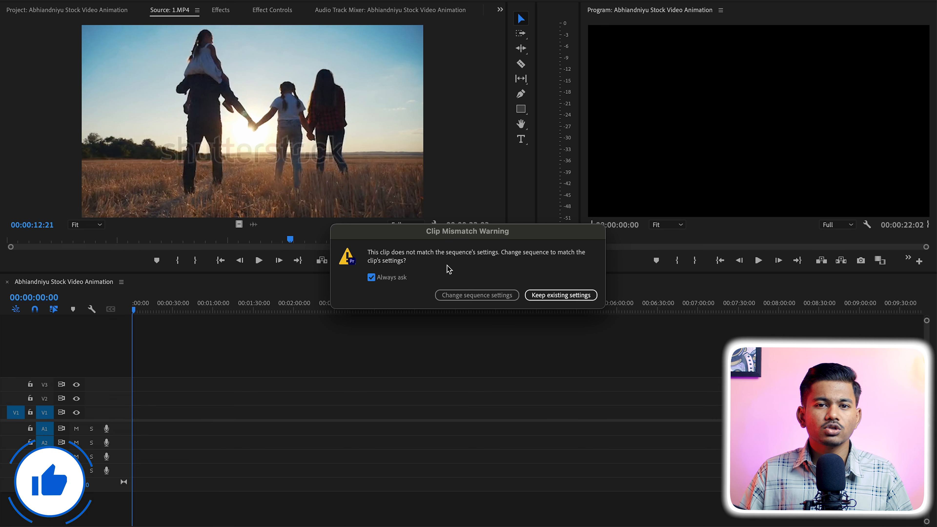
click(559, 297)
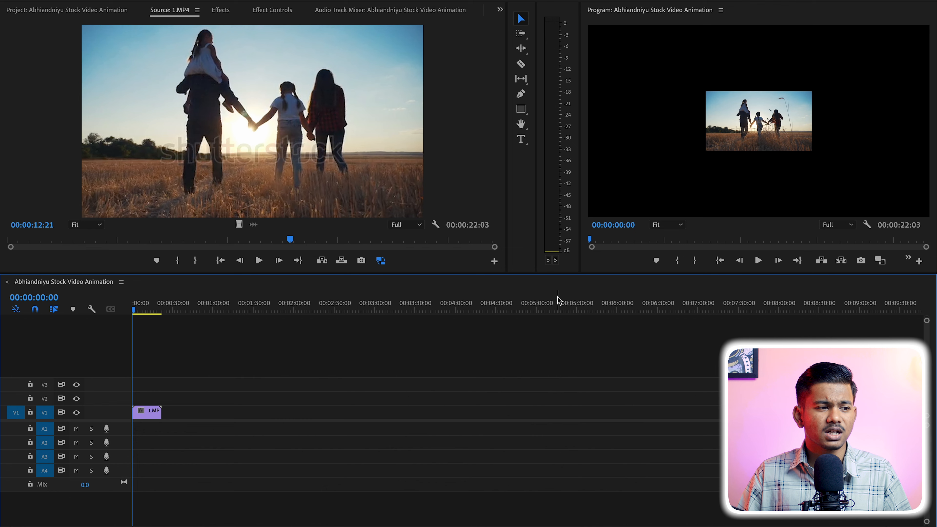
Step: Duplicate the 1.MP4 clip from track V1 onto track V3 at the same start time
key(equal)
key(equal)
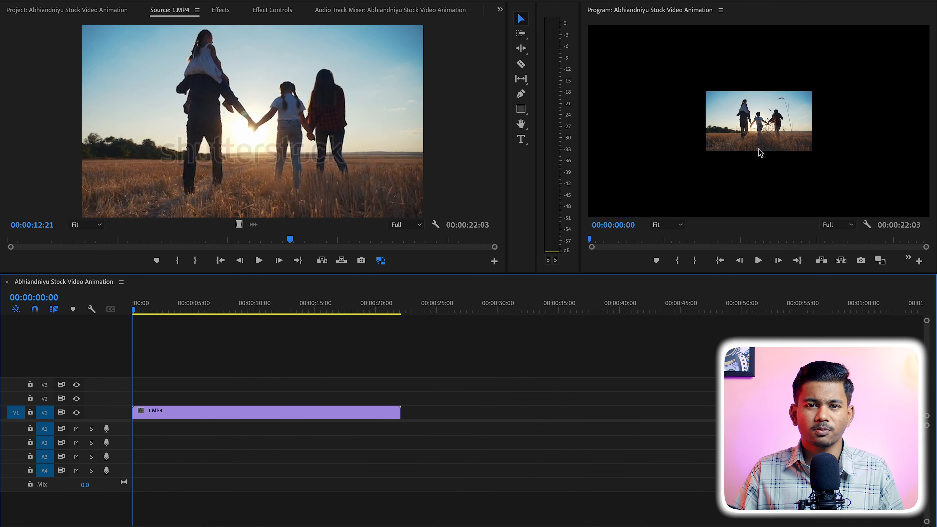
click(345, 412)
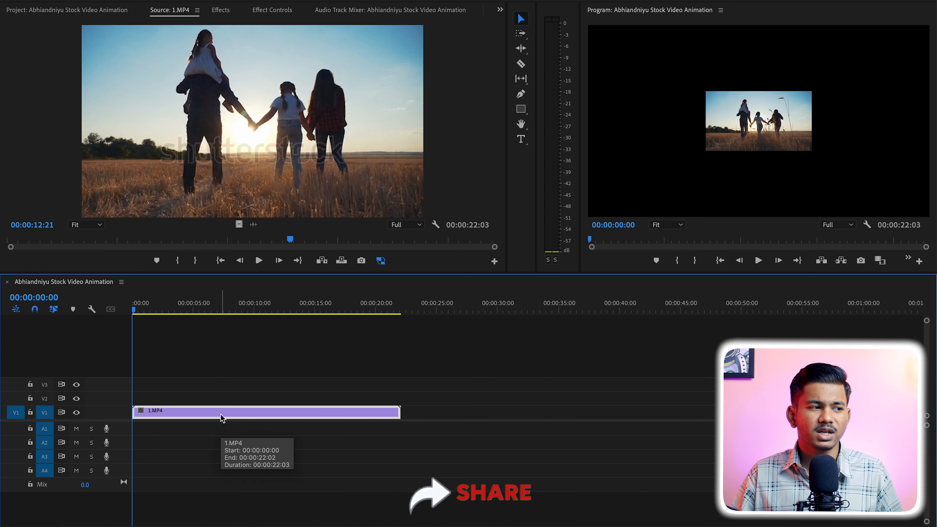
drag(222, 417, 221, 387)
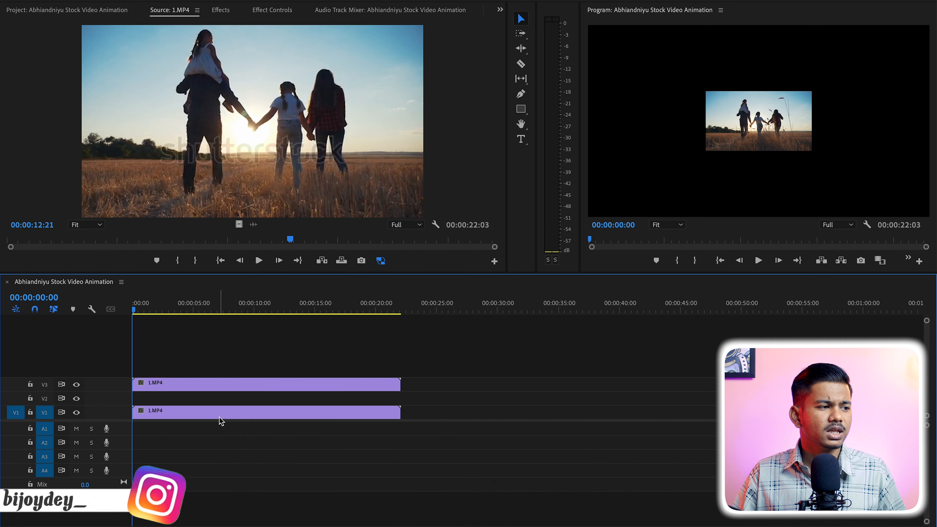
Step: Apply Set to Frame Size to the 1.MP4 clip on V1 so it fills the frame
click(238, 420)
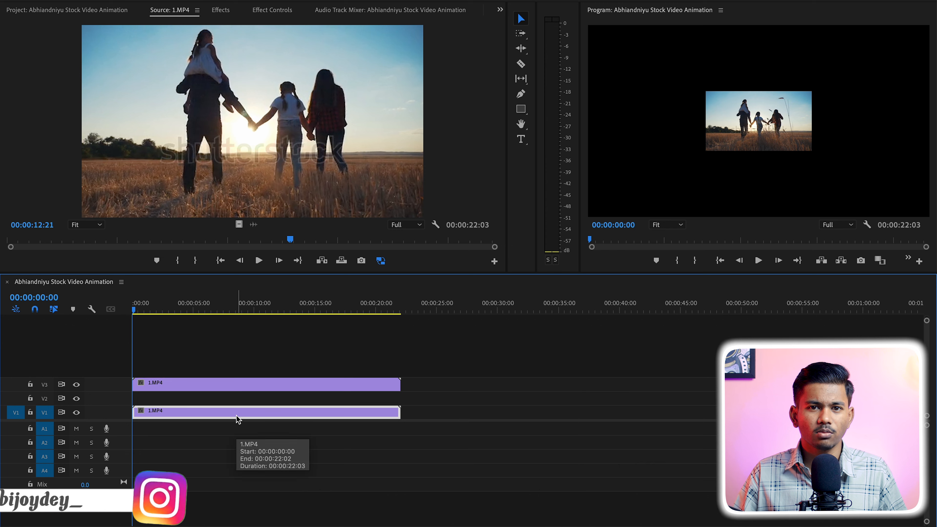
right_click(230, 417)
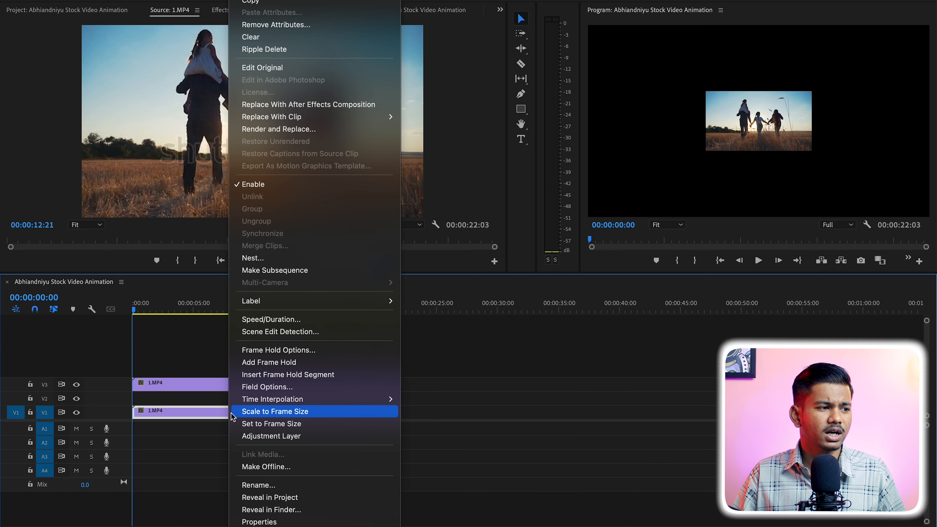
click(273, 424)
click(566, 400)
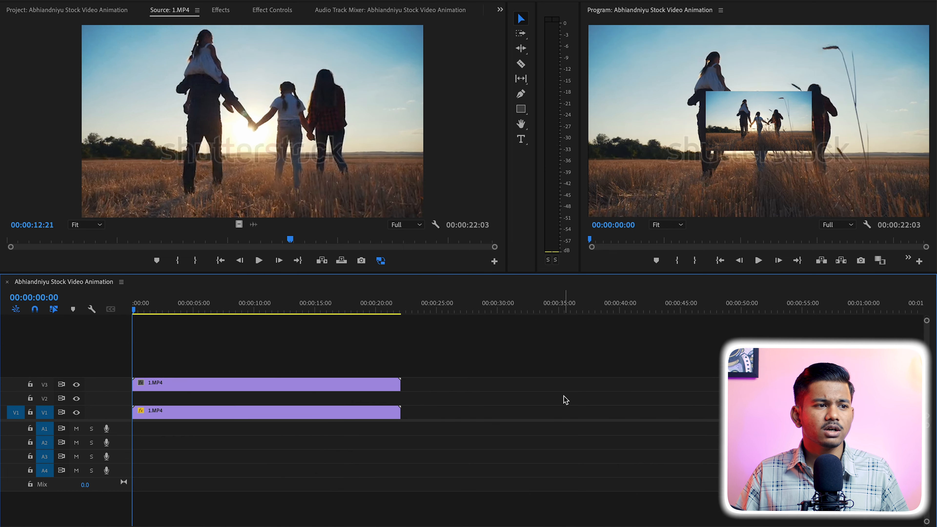
Step: Find the Gaussian Blur video effect and apply it to the 1.MP4 clip on V1
click(222, 10)
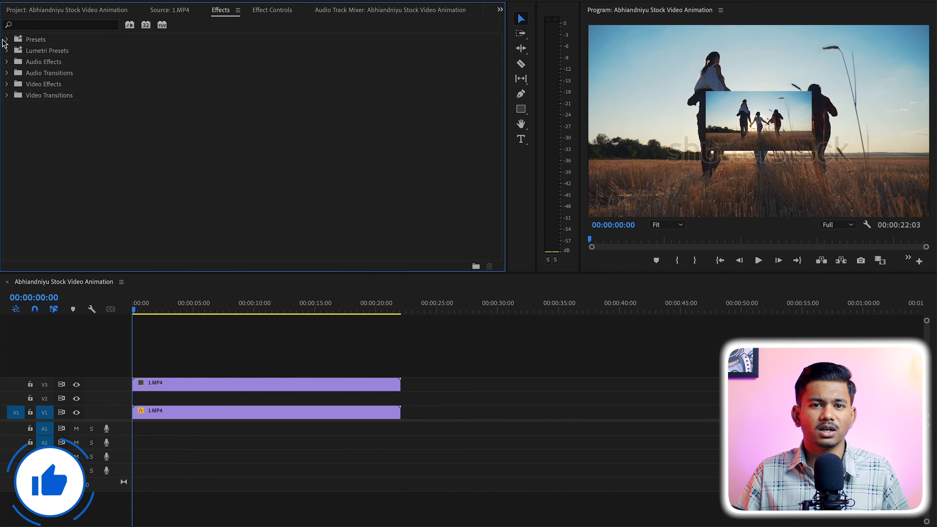
click(42, 26)
text(gauss)
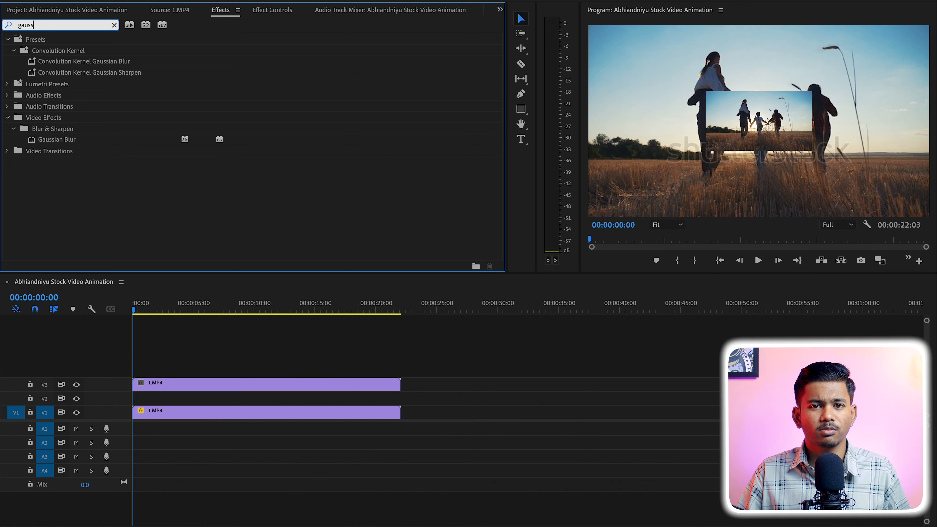
click(59, 140)
click(57, 140)
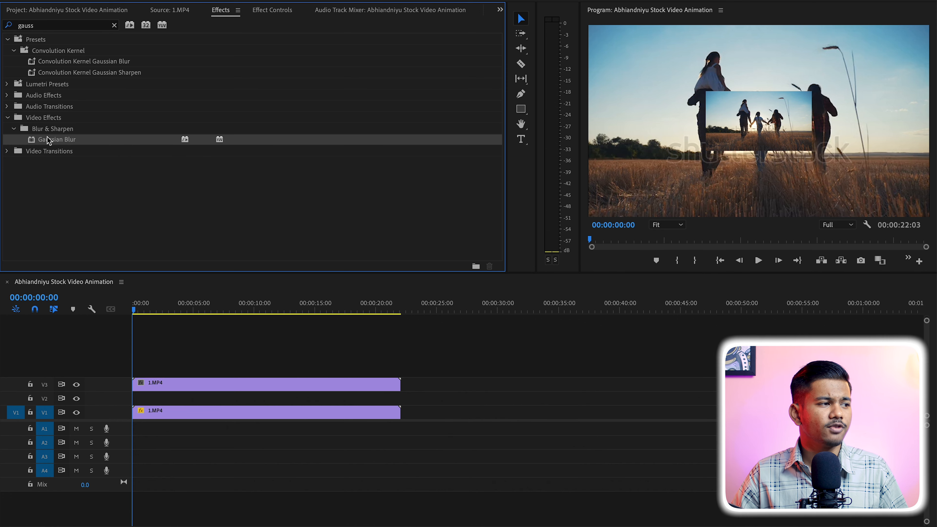
drag(238, 225, 157, 415)
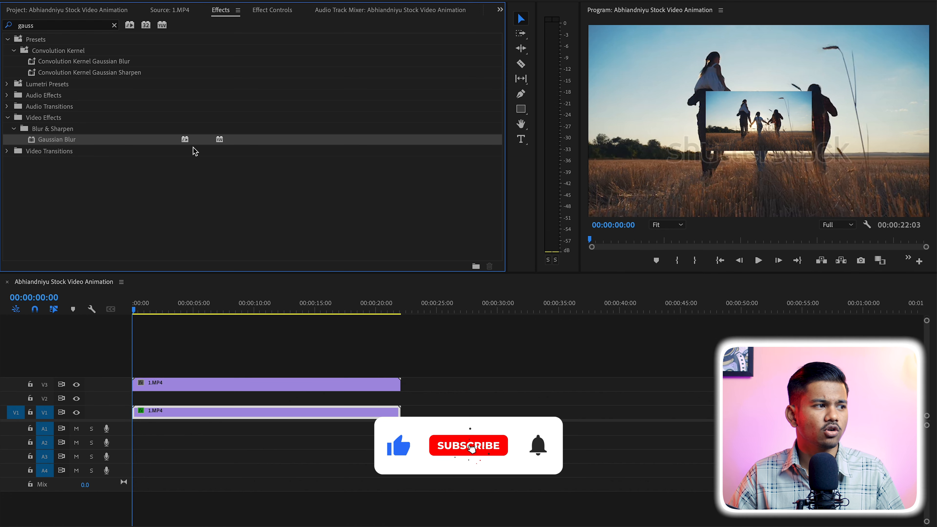
Step: Set the Gaussian Blur blurriness of the V1 clip to 20
click(288, 11)
scroll(377, 159, down, 2)
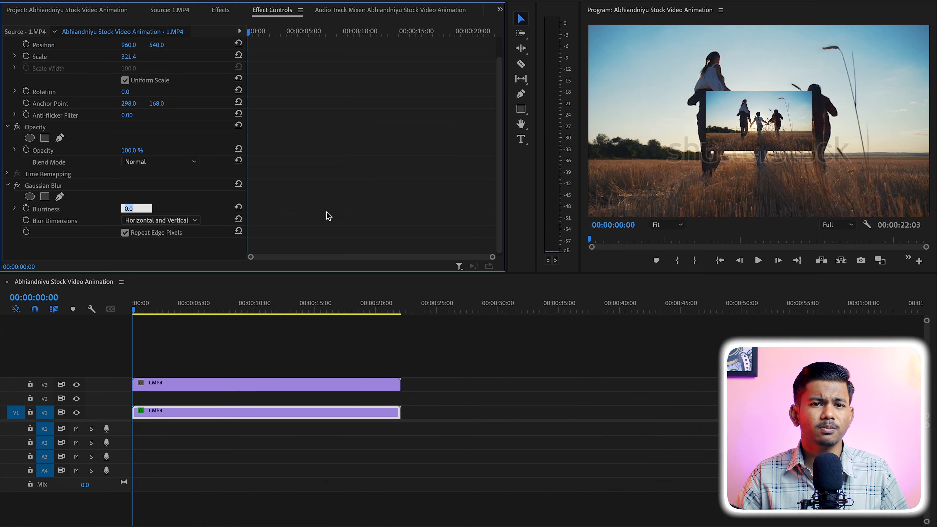
text(20)
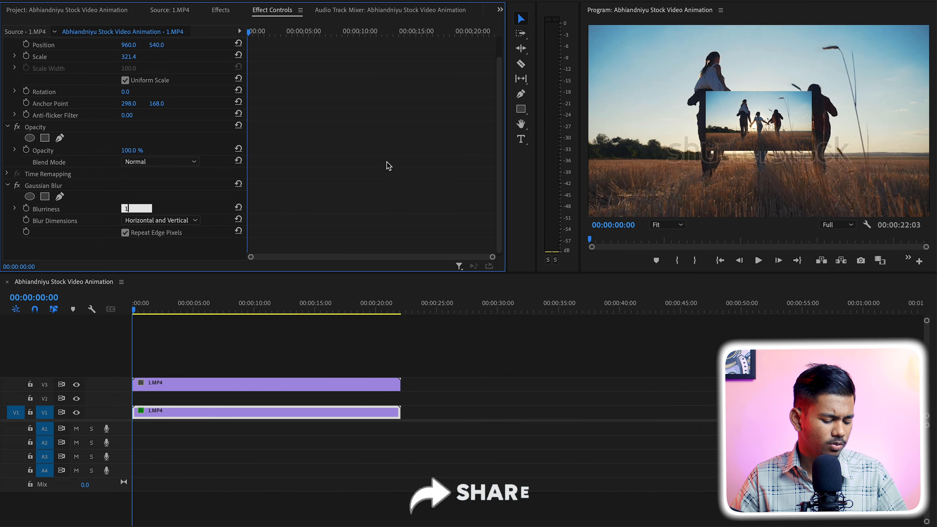
key(Return)
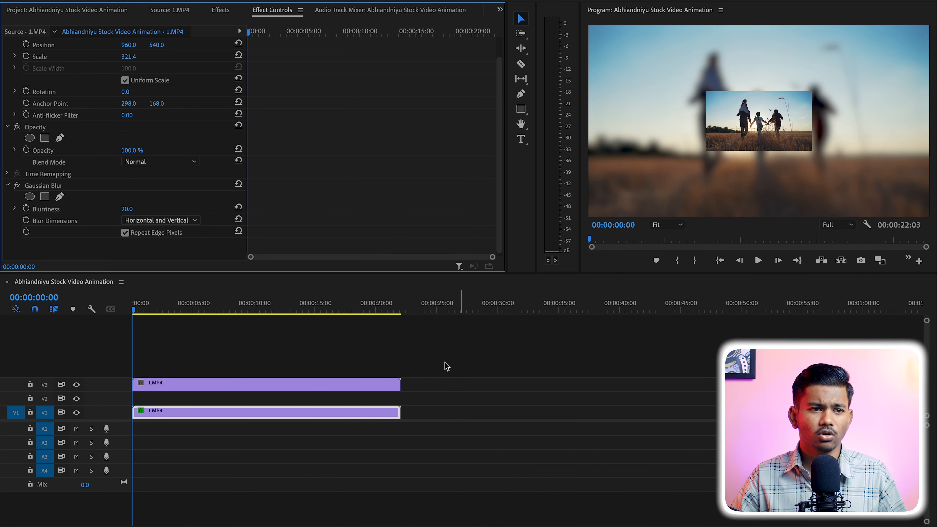
Step: Move the blurred 1.MP4 clip from V1 up to V2, keeping its start time, and deselect it
click(175, 411)
drag(175, 412, 177, 398)
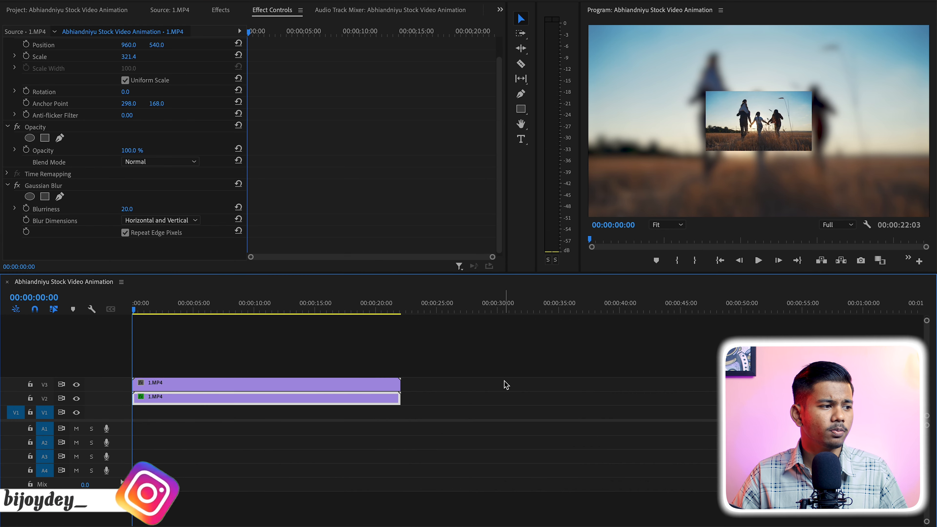
click(446, 382)
Step: Import the Crumpled Paper Motion Background video into the project
click(500, 10)
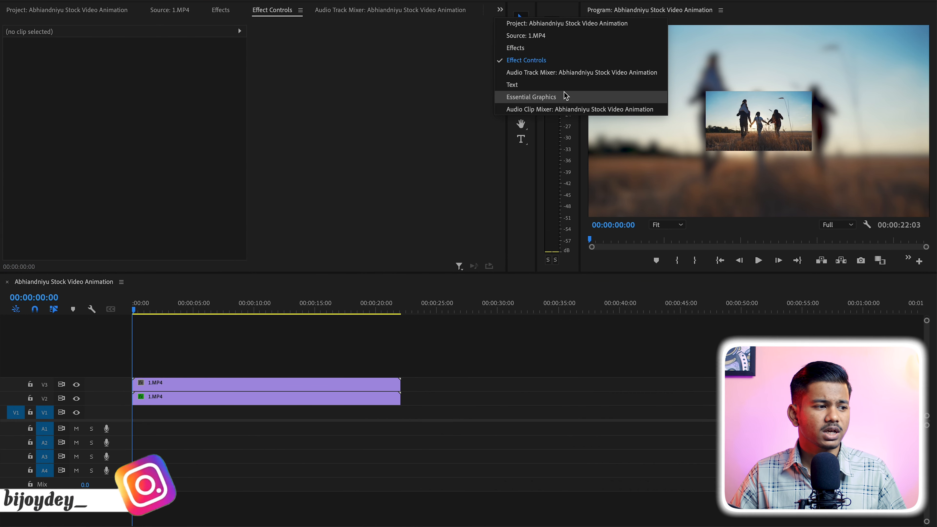
click(539, 23)
key(super+i)
click(310, 119)
click(749, 293)
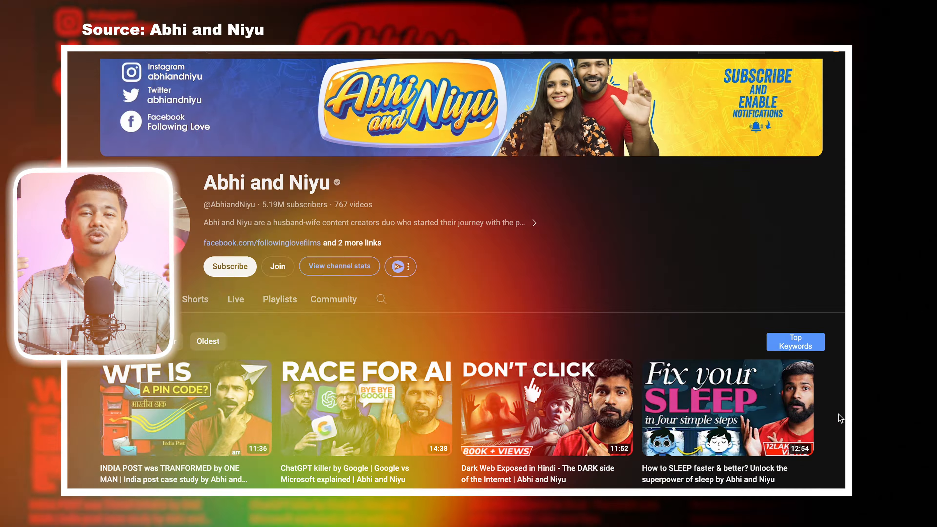
scroll(838, 414, down, 10)
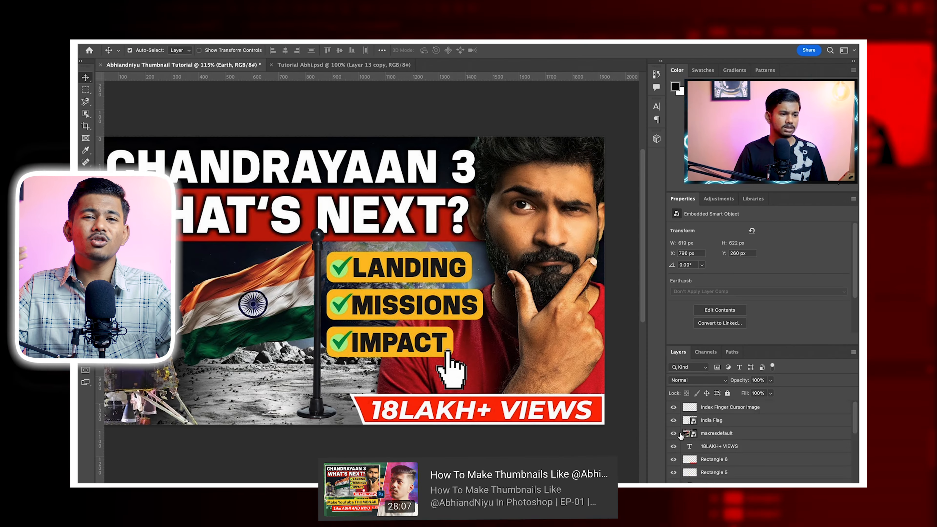
click(673, 433)
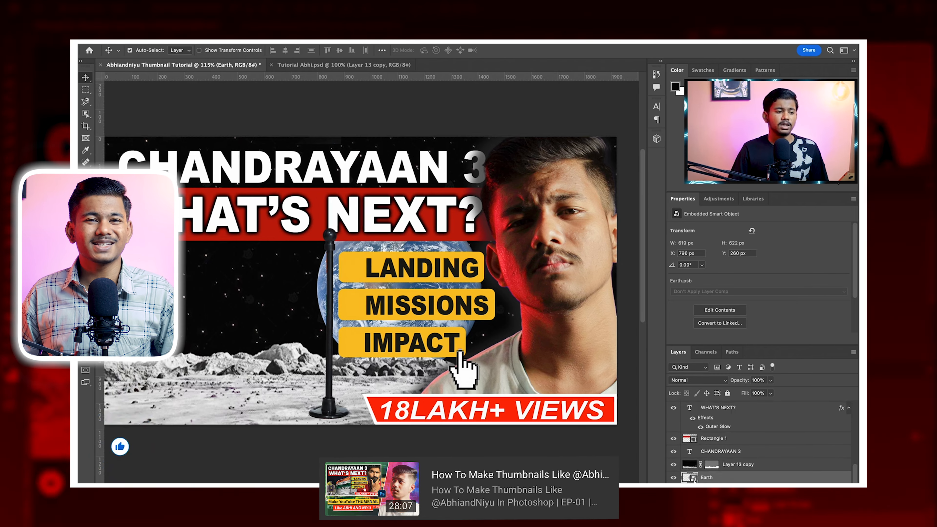
right_click(715, 476)
click(756, 15)
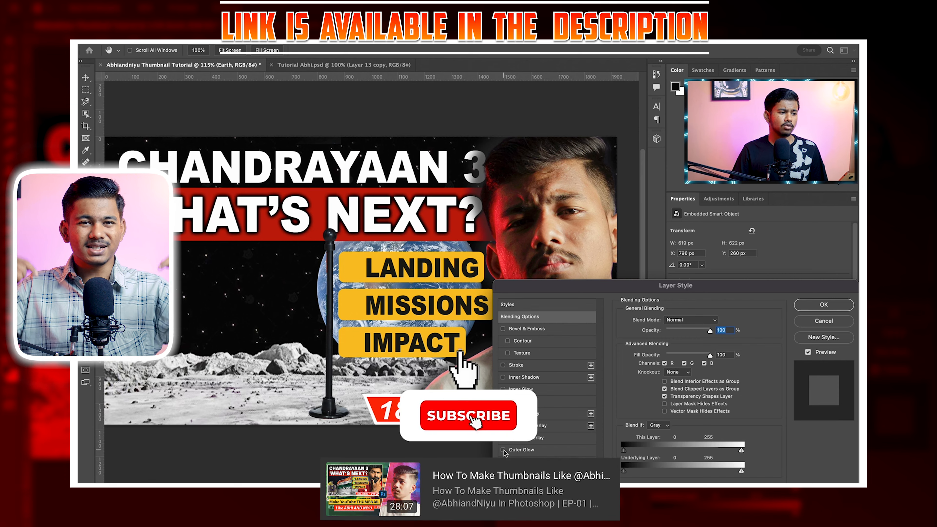
click(503, 450)
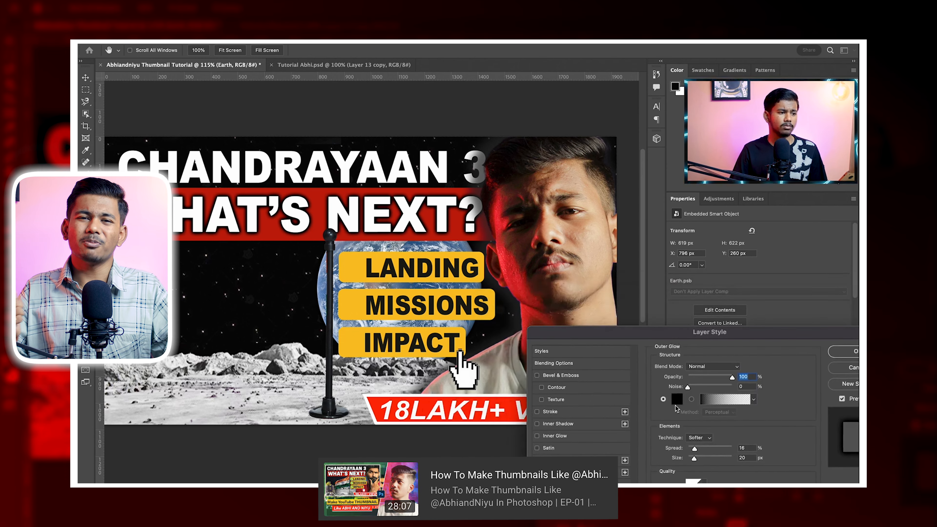
click(677, 399)
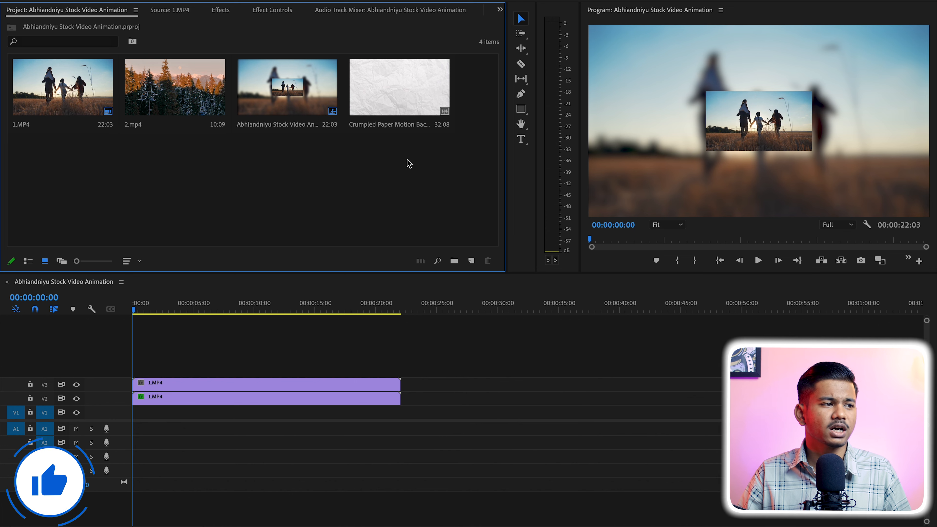
Step: Place only the video of the Crumpled Paper Motion Background clip at the start of track V1
click(405, 98)
double_click(404, 98)
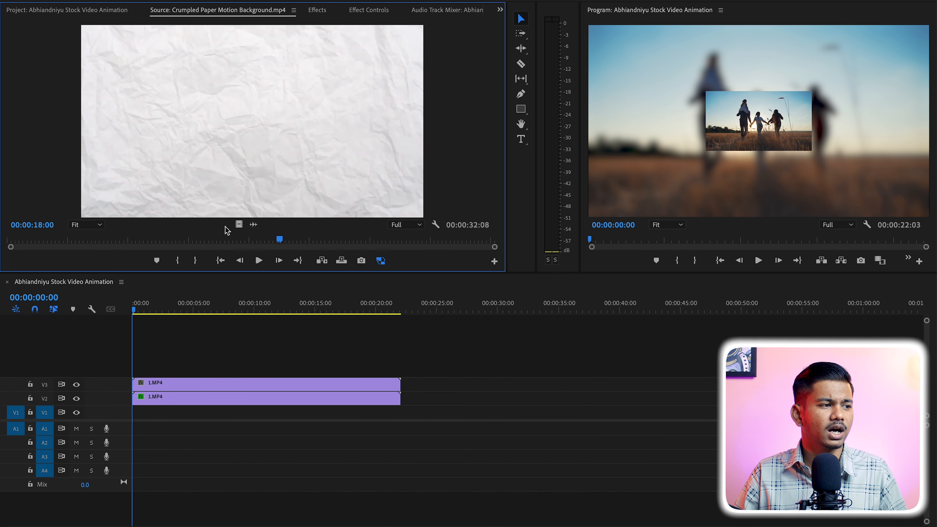
drag(237, 222, 128, 413)
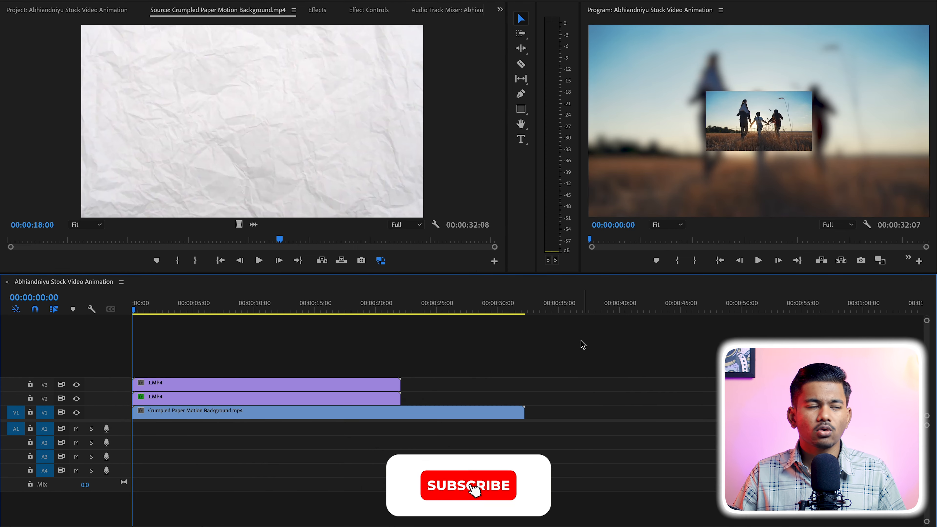
Step: Set the Crumpled Paper Motion Background clip on V1 to the sequence's frame size and deselect it
click(374, 11)
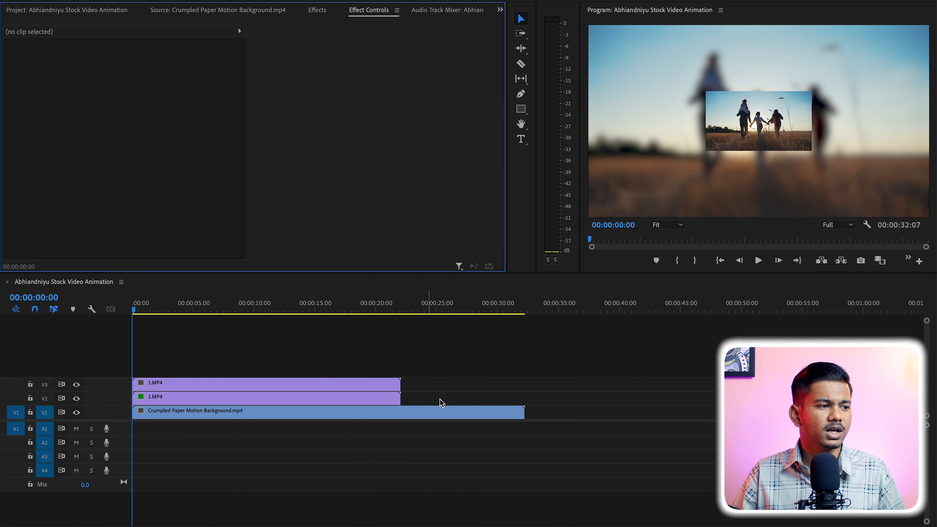
click(444, 295)
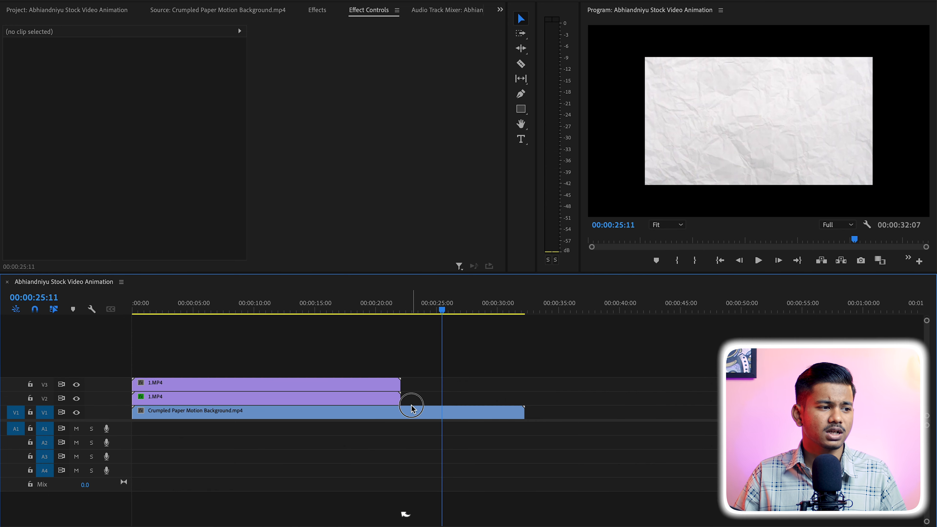
right_click(421, 410)
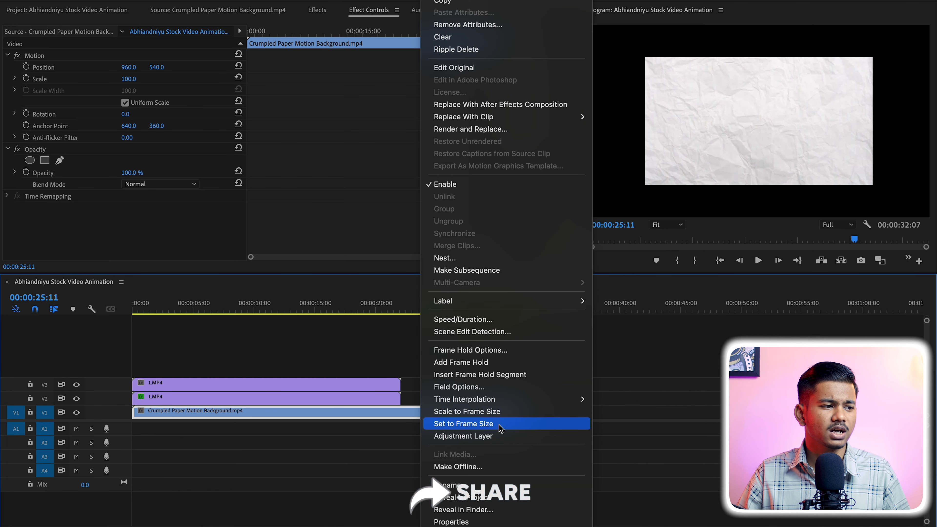
click(501, 428)
click(680, 380)
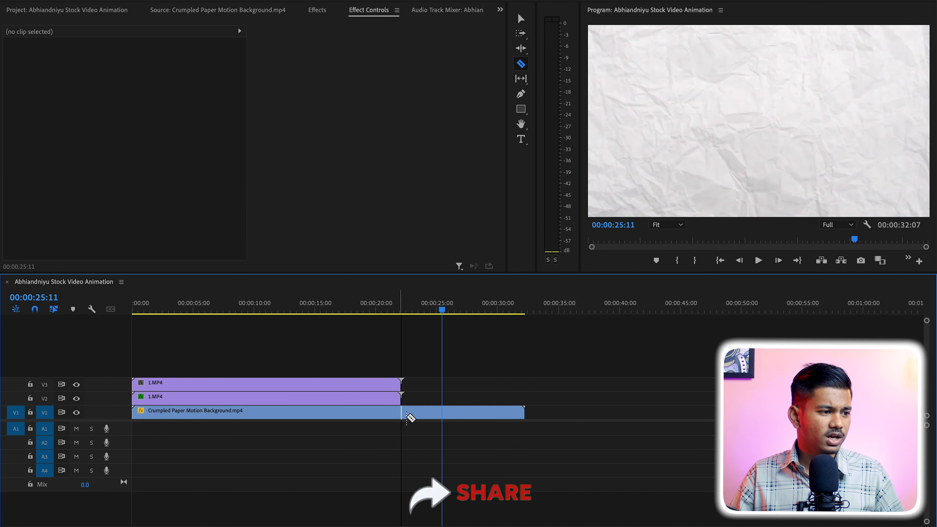
Step: Cut the Crumpled Paper Motion Background clip where the 1.MP4 clips end and delete the excess part
click(402, 412)
key(v)
click(439, 413)
key(Delete)
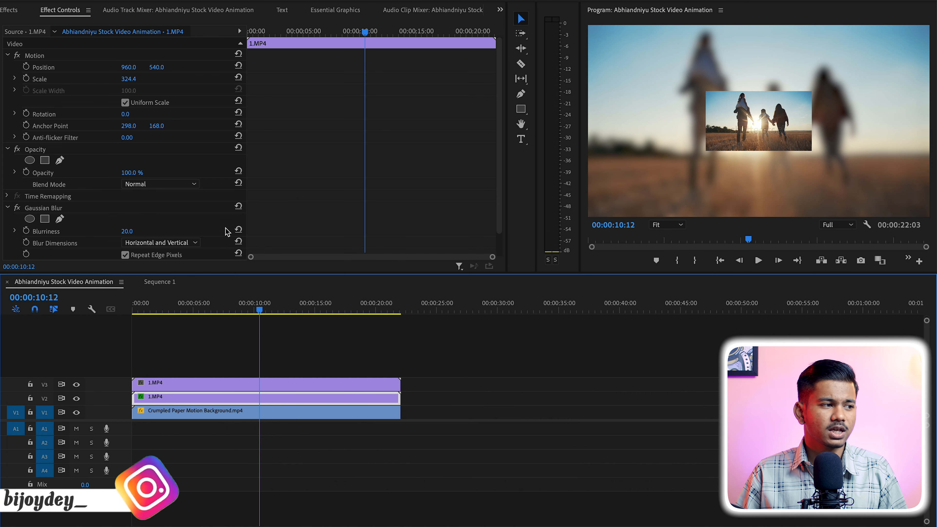
Step: Change the blend mode of the blurred 1.MP4 clip on V2 to Darken and deselect the clip
scroll(258, 196, down, 1)
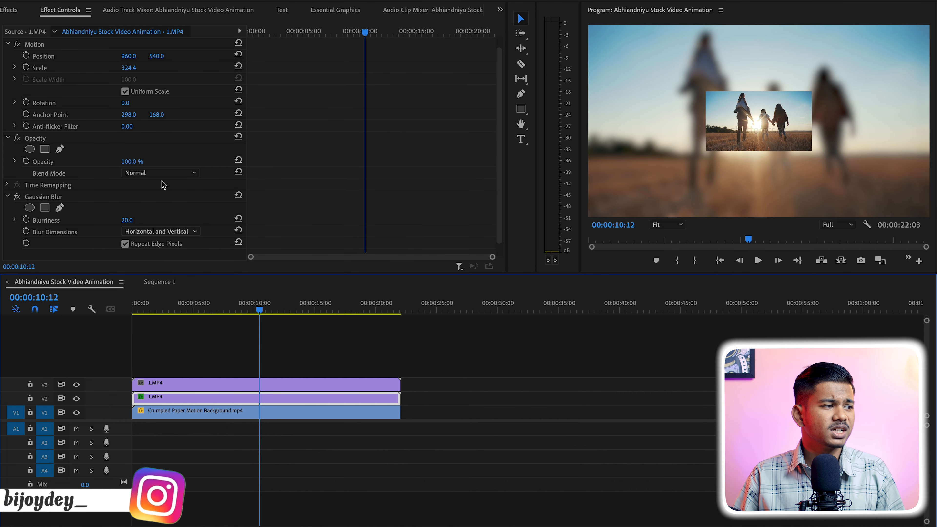
click(159, 174)
click(147, 213)
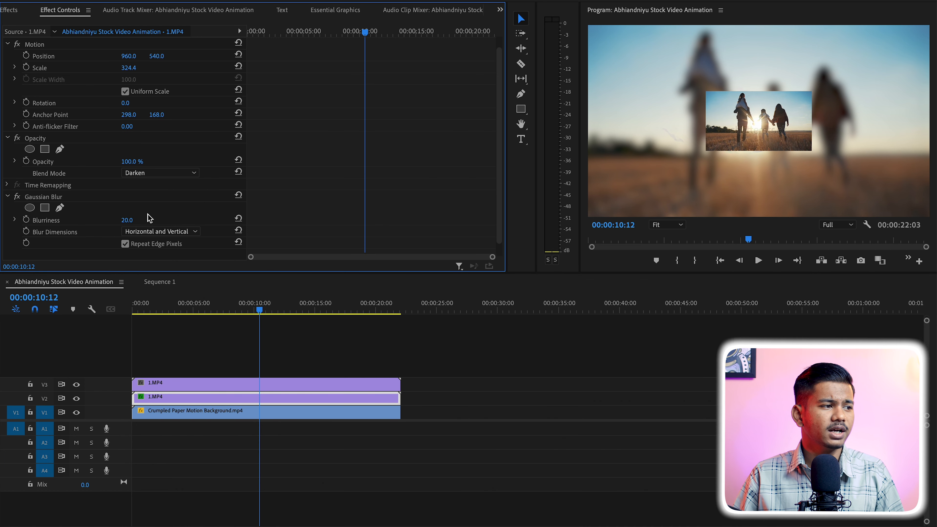
click(429, 388)
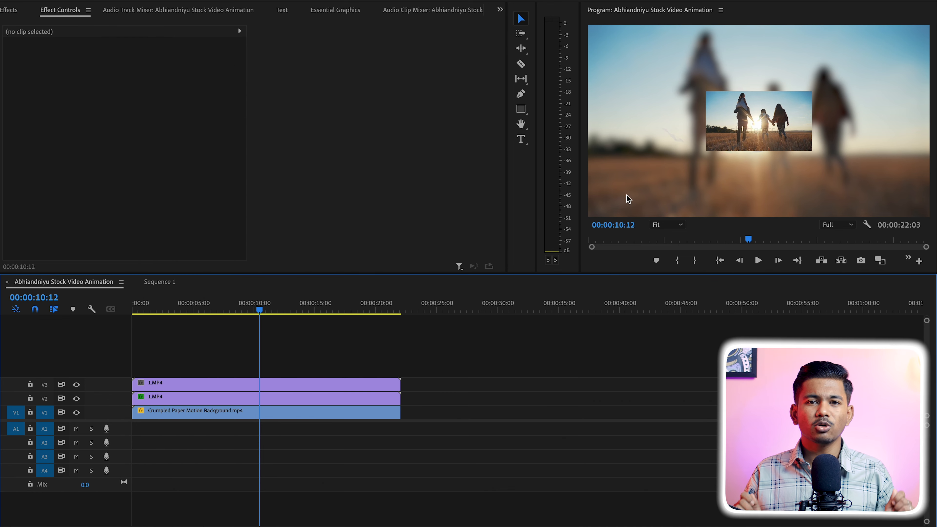
Step: Draw a circle about 1844 px in diameter over the program frame with the Ellipse Tool, switching back to the Selection Tool
click(526, 115)
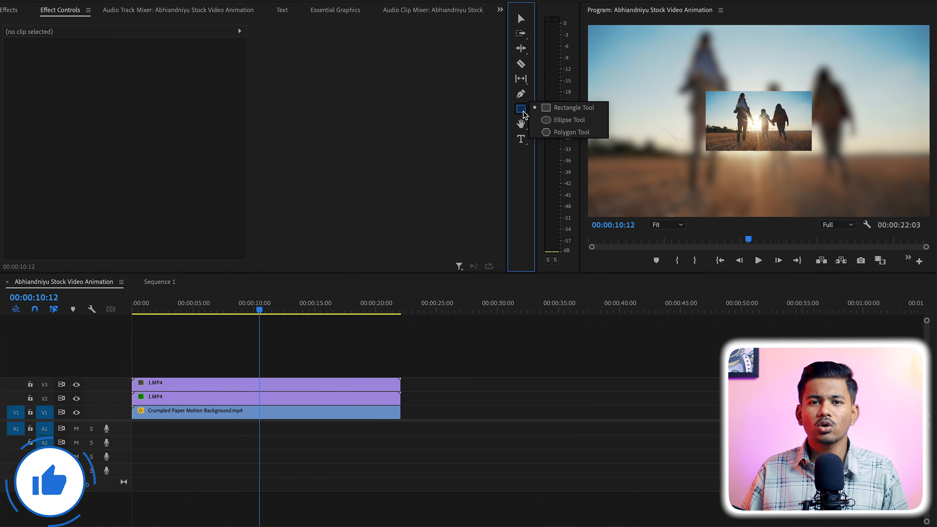
drag(525, 115, 565, 125)
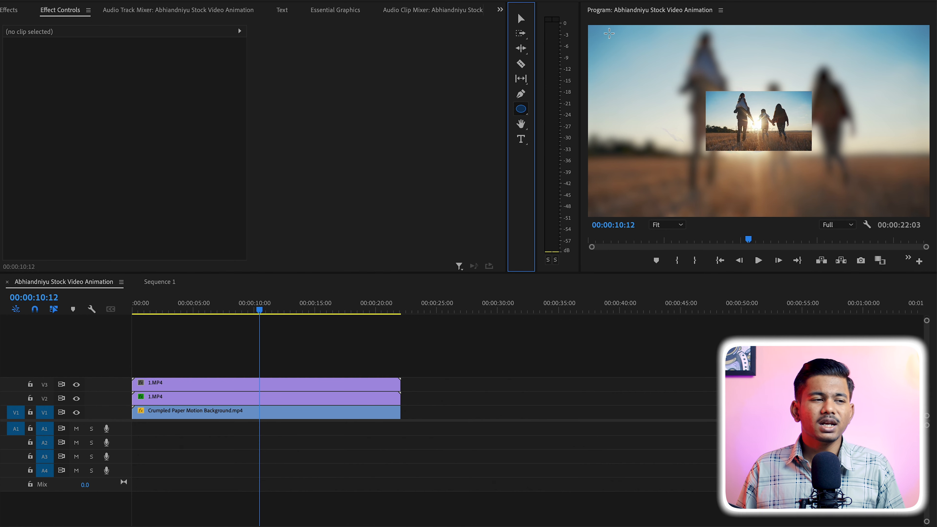
mouse_move(609, 34)
mouse_down()
mouse_move(786, 138)
mouse_move(810, 172)
mouse_move(934, 248)
mouse_up()
click(521, 18)
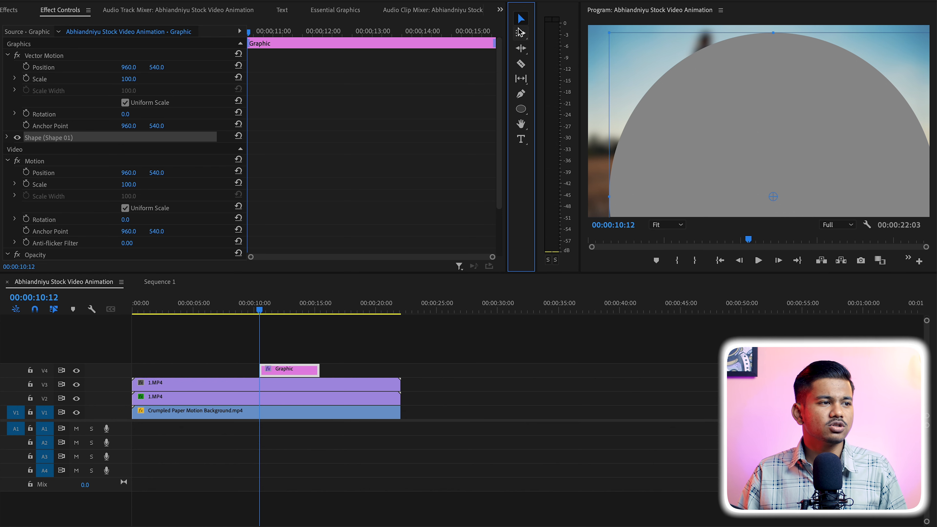
Step: Set the circle graphic's vertical Vector Motion position to 122 and centre the shape horizontally and vertically in the frame
drag(159, 68, 85, 68)
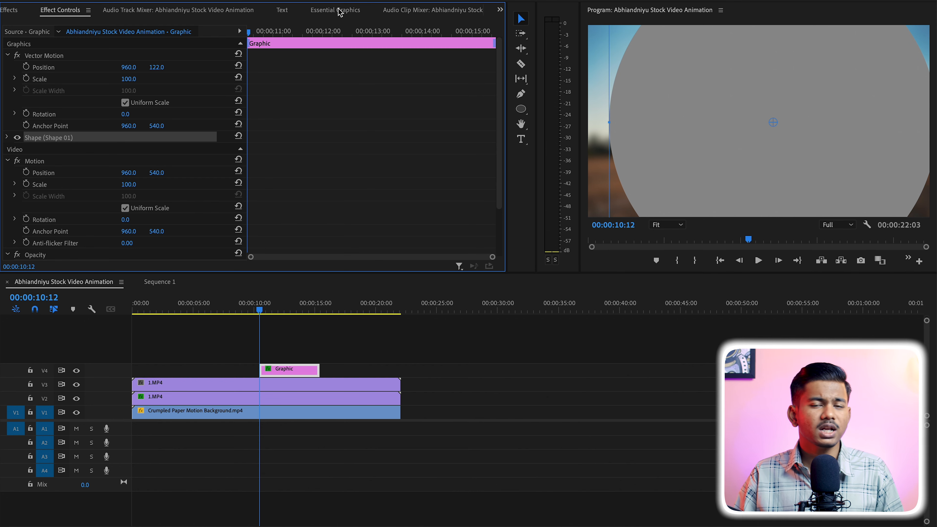
click(349, 11)
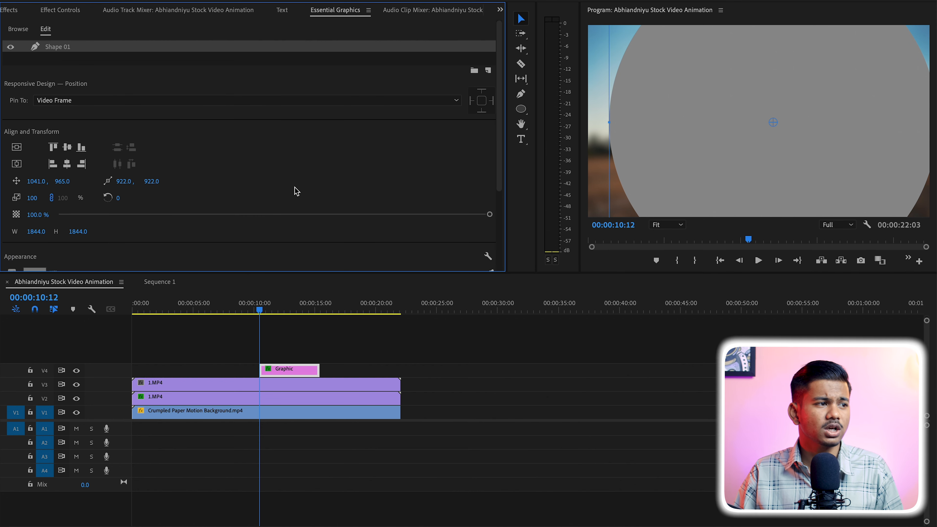
click(24, 163)
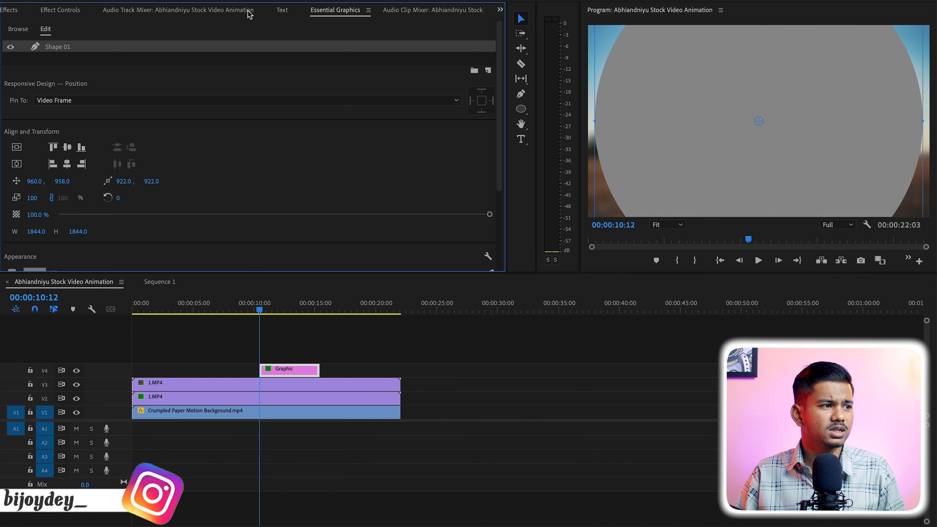
Step: Set the circle graphic's Vector Motion scale to 140 and centre the enlarged shape vertically again
click(60, 10)
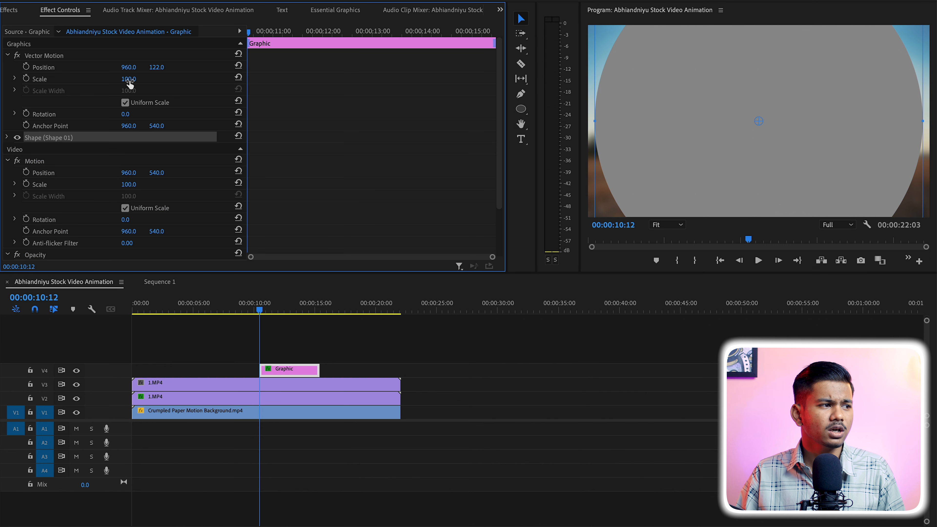
drag(129, 79, 137, 80)
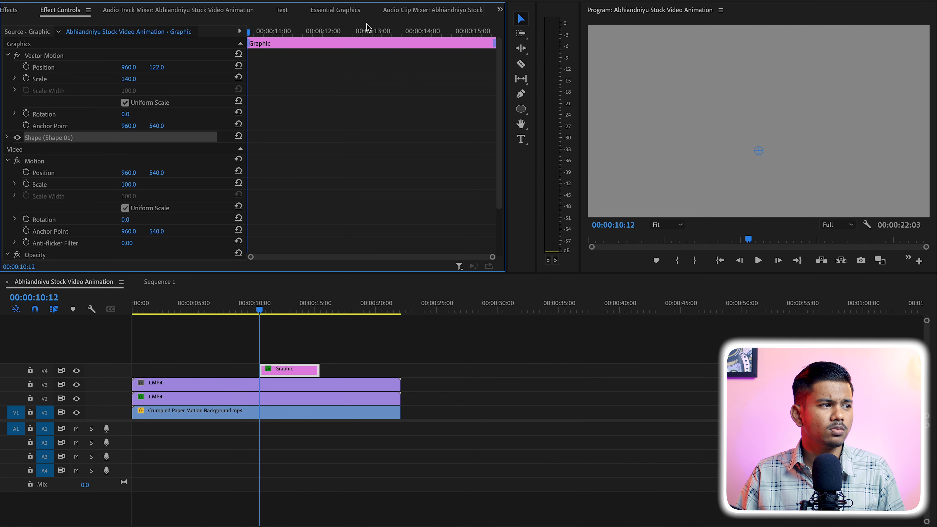
click(343, 11)
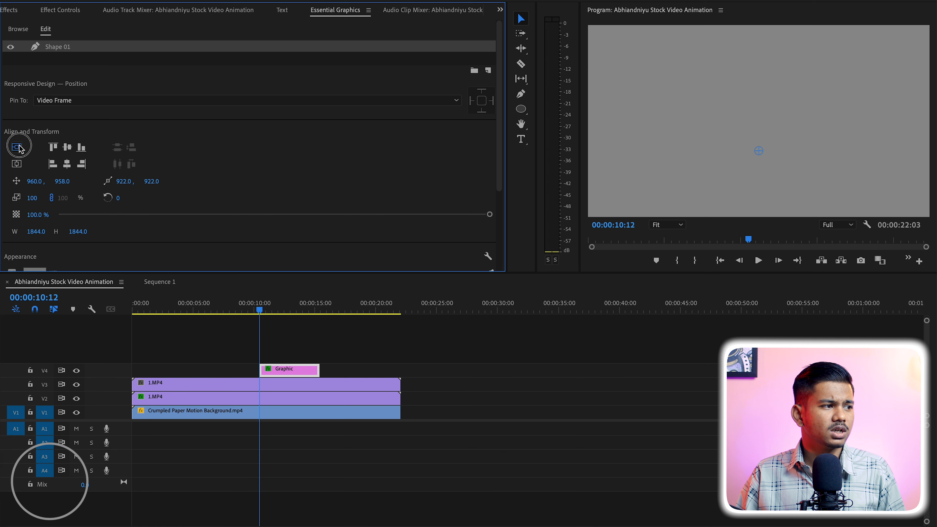
click(62, 11)
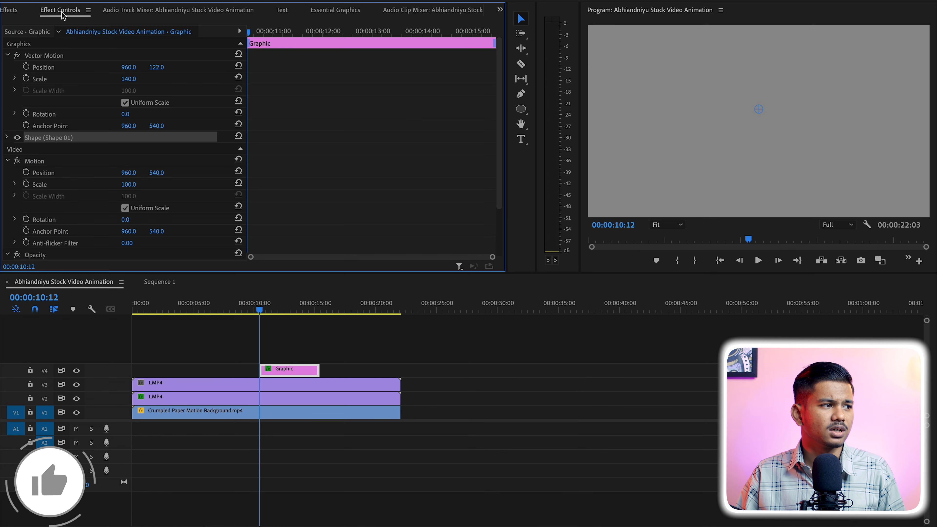
Step: Open the fill colour of Shape 01 and change its fill type to Linear Gradient
click(7, 140)
scroll(360, 147, down, 3)
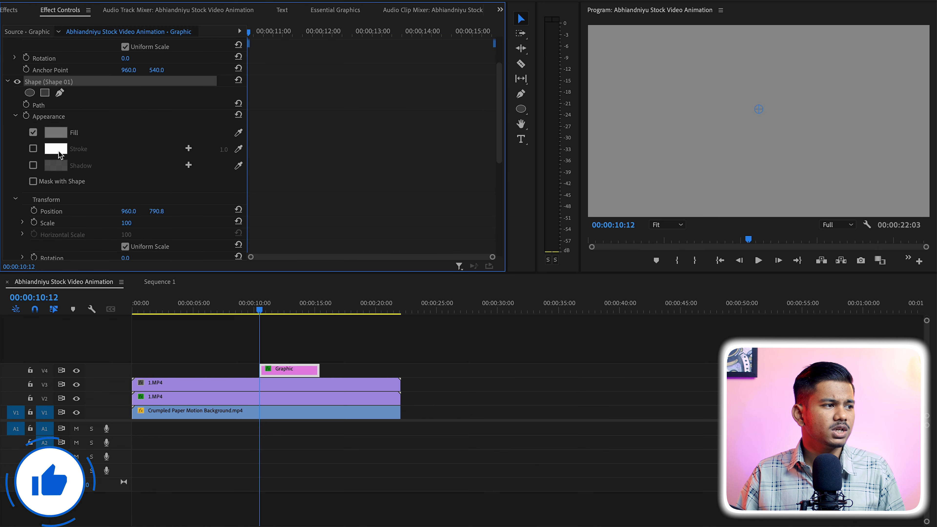
click(55, 132)
click(370, 189)
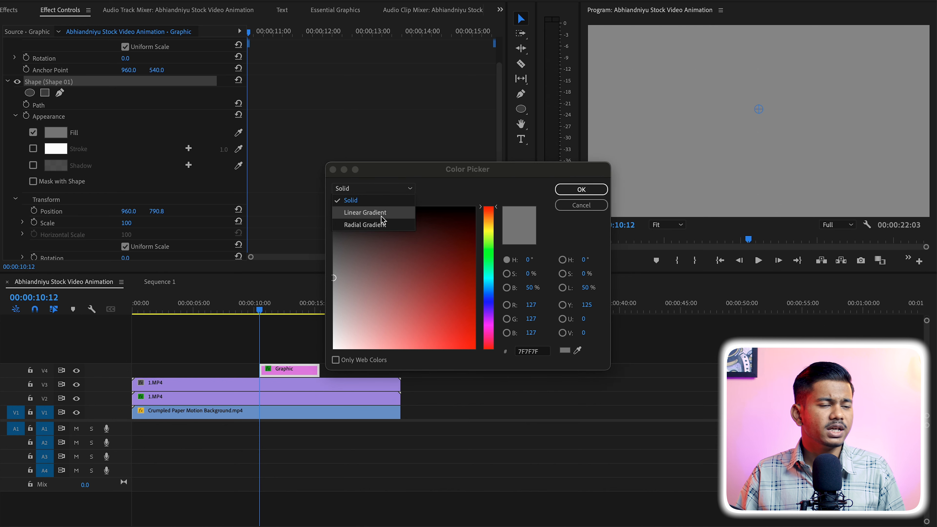
click(380, 213)
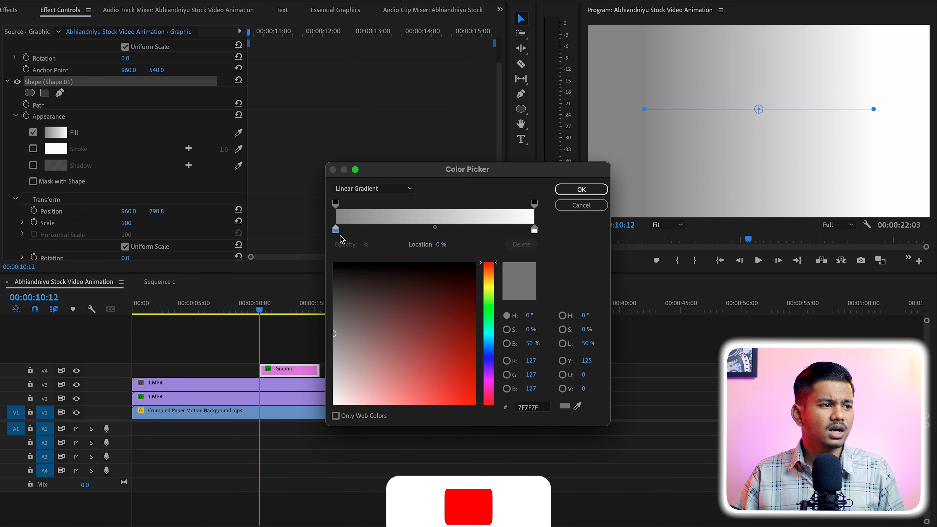
Step: Try bright red FF0000 for the gradient's start stop, and both black 000000 and FF0000 for its end stop
click(475, 404)
click(534, 229)
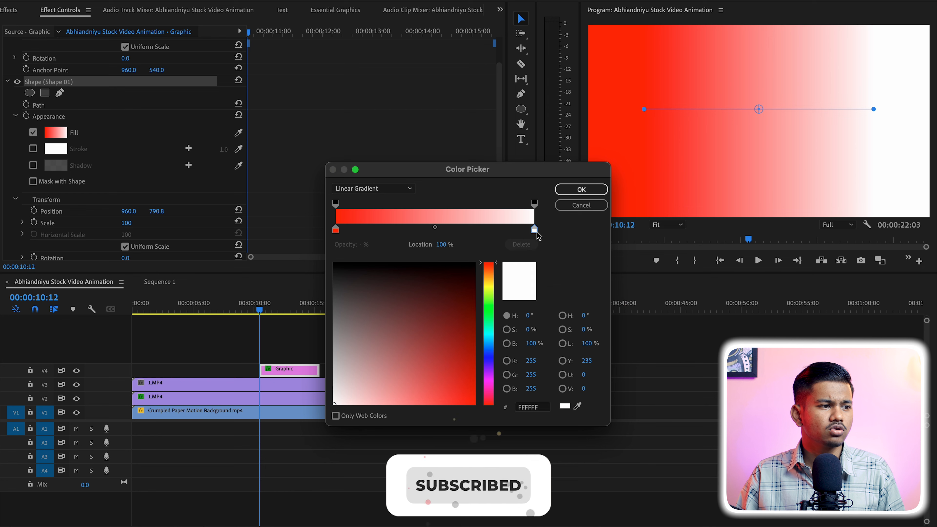
drag(426, 303, 265, 231)
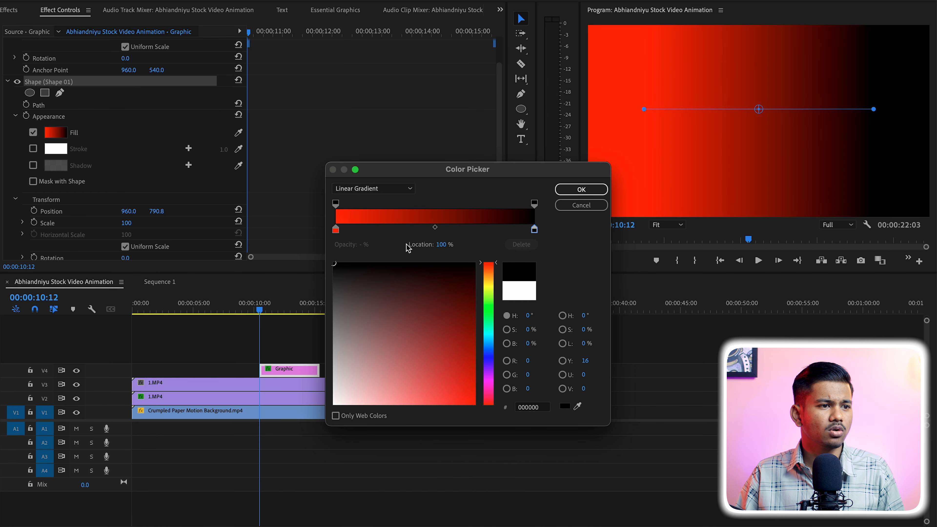
click(474, 404)
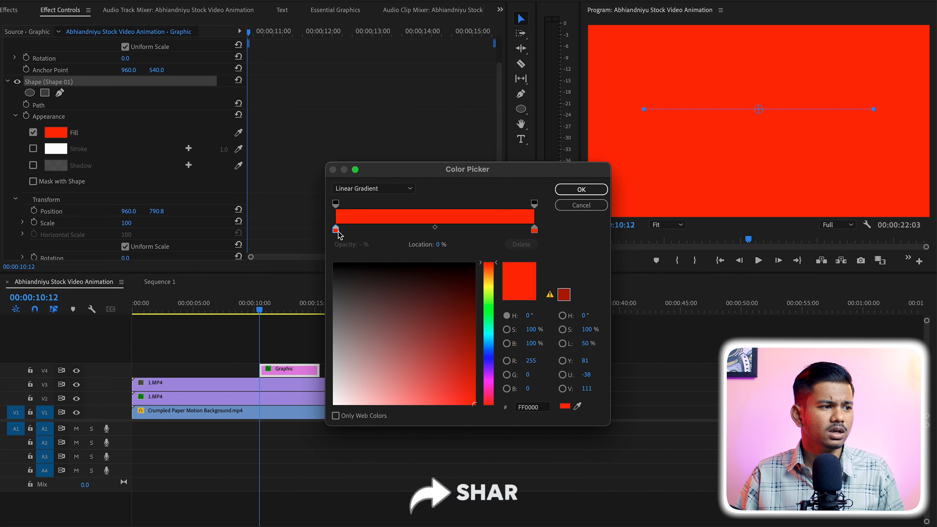
Step: Set the gradient's start stop to dark red 950000 and its end stop to black 000000, accepting the fill colours
drag(474, 401, 518, 345)
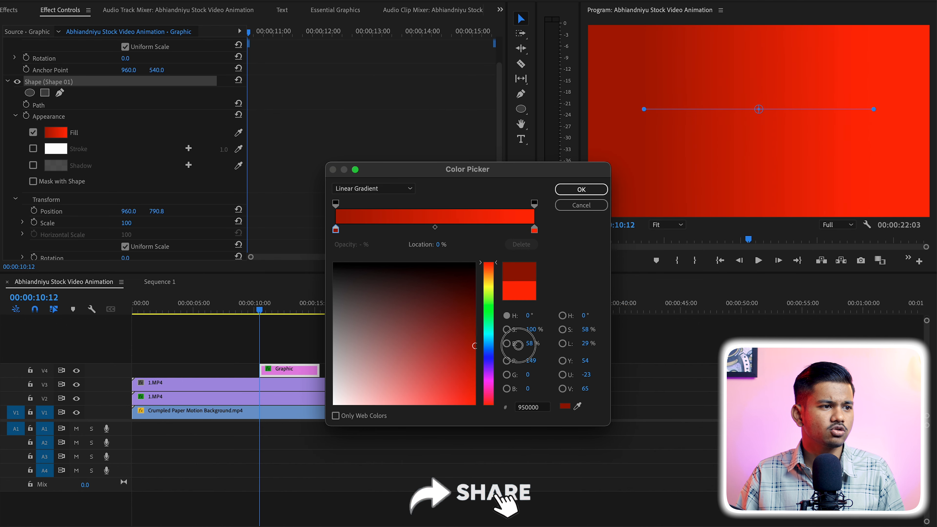
click(535, 229)
drag(356, 303, 329, 259)
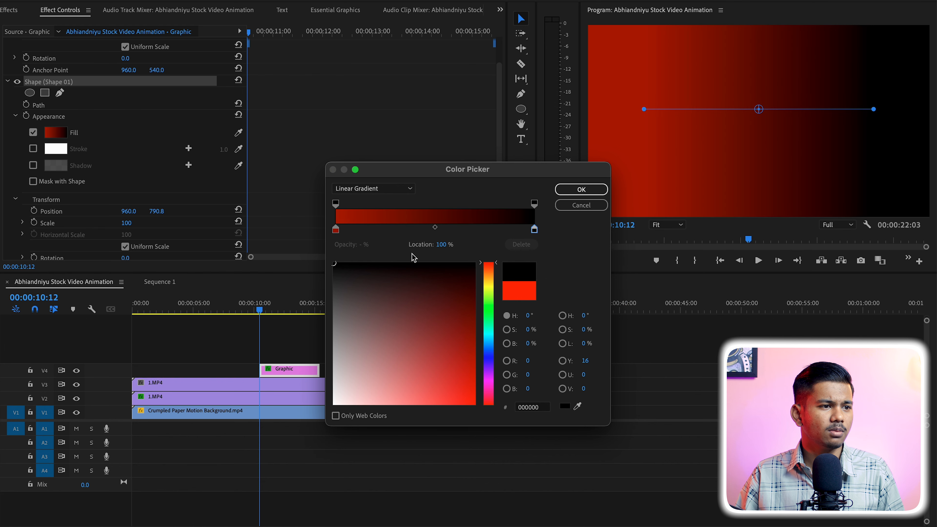
click(581, 190)
scroll(285, 136, up, 3)
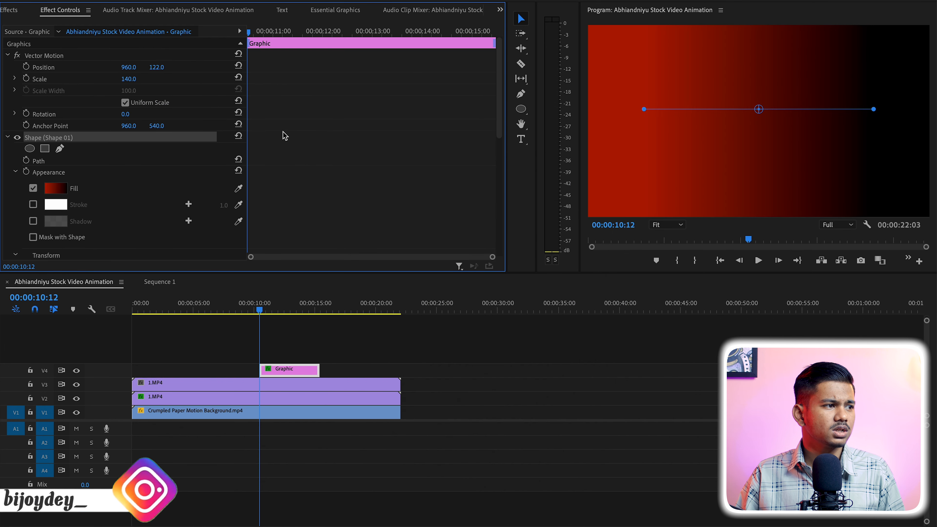
drag(123, 80, 182, 67)
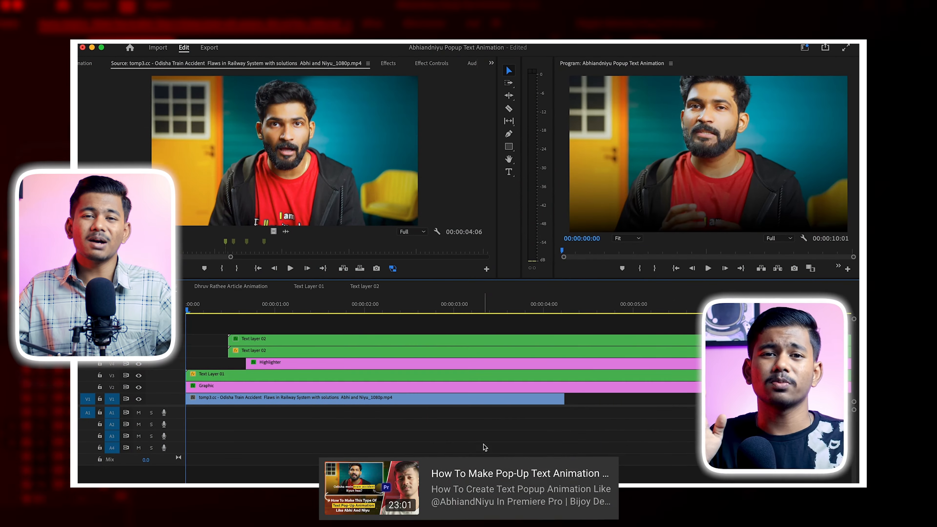
key(space)
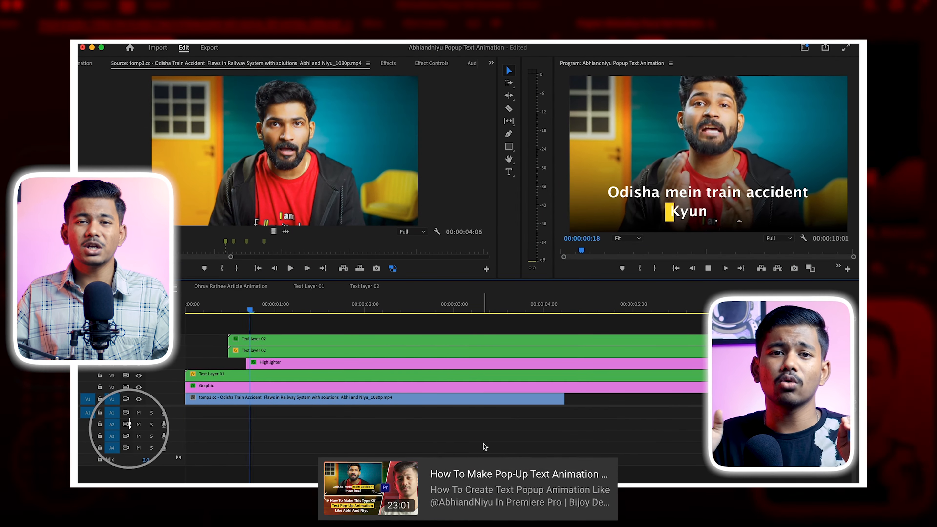